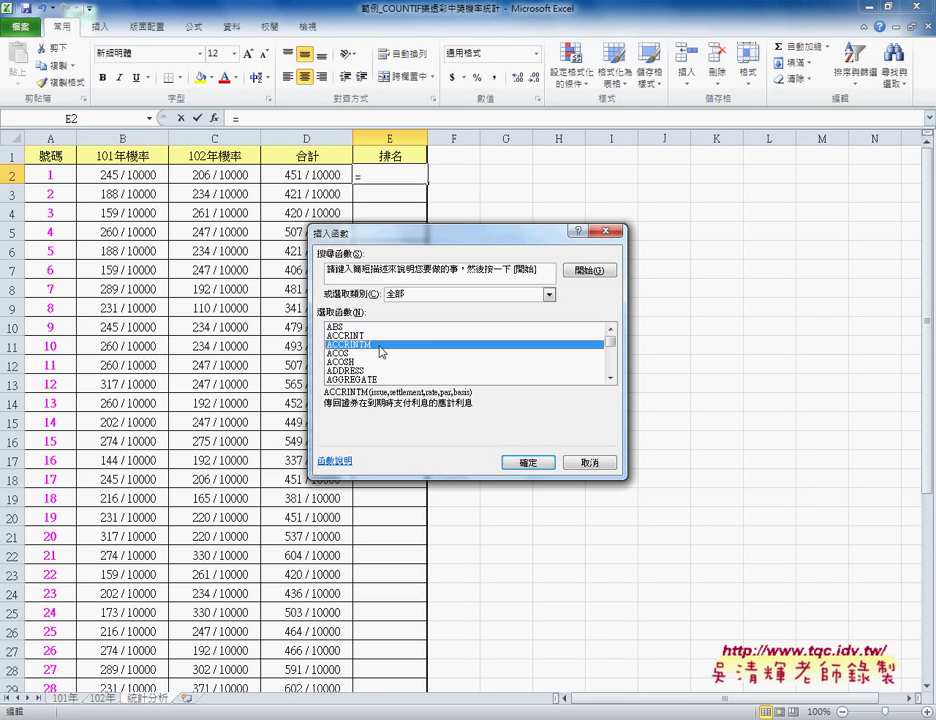
Insert the RANK function into cell E2 from the Insert Function list.
{"action": "key", "text": "r"}
{"action": "key", "text": "Down"}
{"action": "key", "text": "Down"}
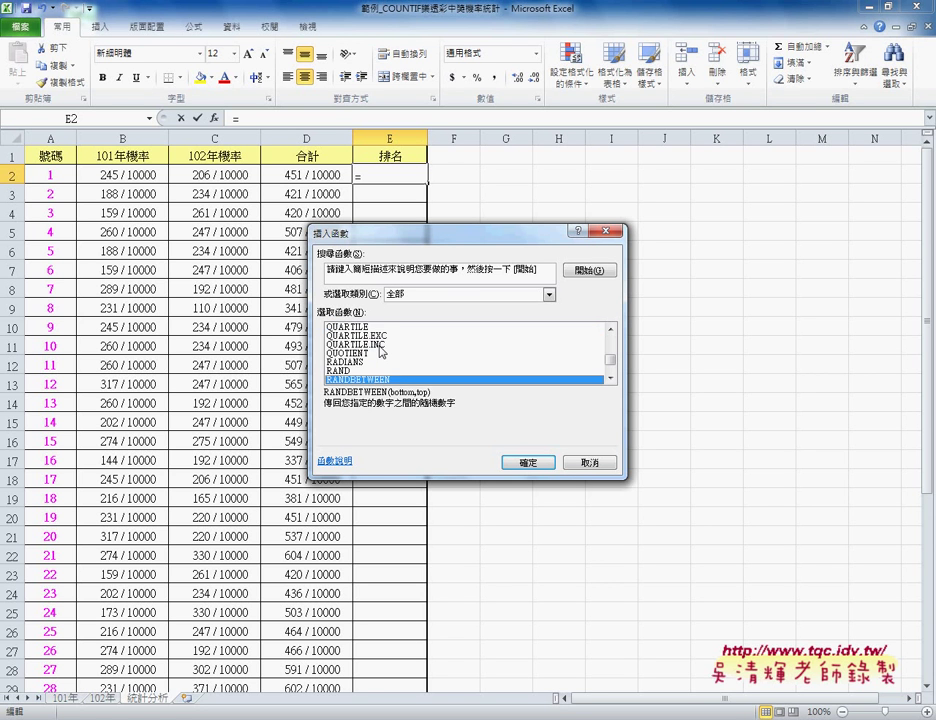
{"action": "key", "text": "Down"}
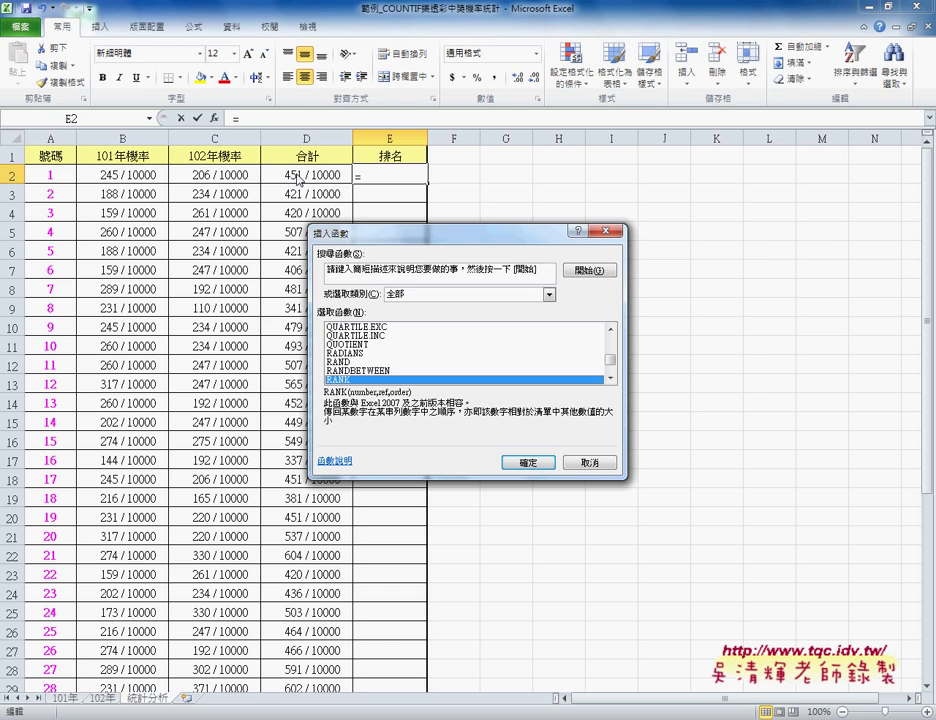
{"action": "left_click", "coordinate": [524, 460]}
Complete E2 as =RANK(D2,$D$2:$D$43), ranking D2 against the absolute range.
{"action": "left_click_drag", "start_coordinate": [428, 256], "coordinate": [563, 249]}
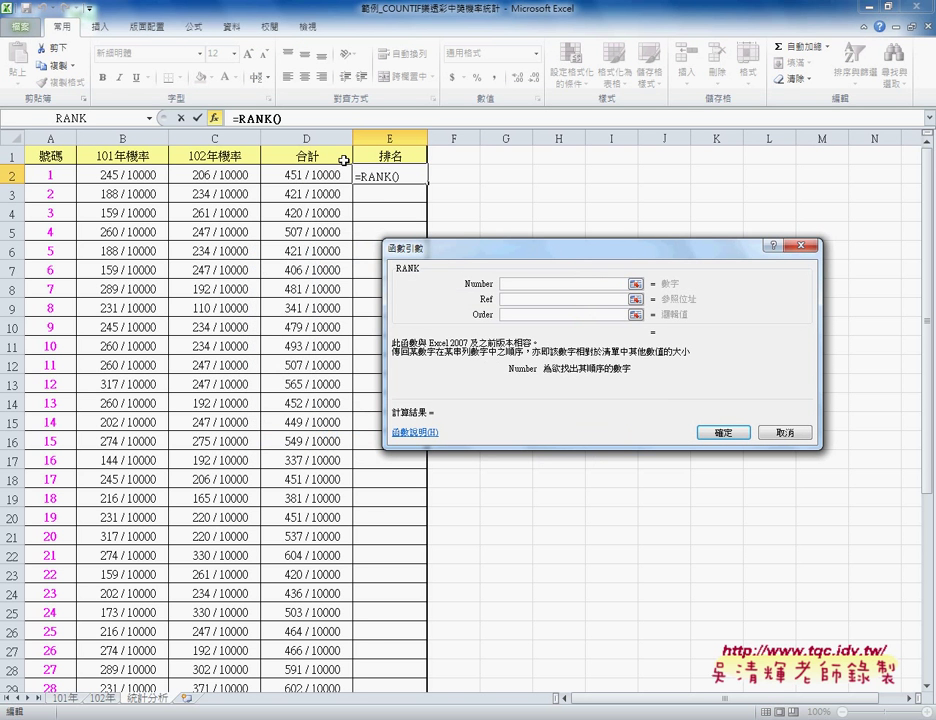
{"action": "left_click", "coordinate": [322, 174]}
{"action": "left_click", "coordinate": [558, 300]}
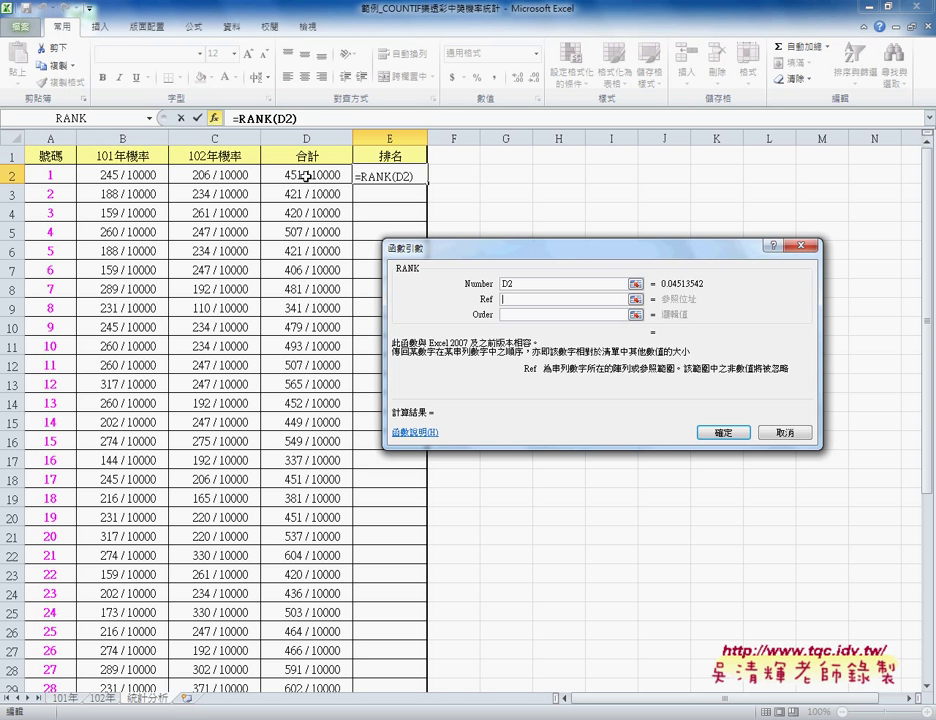
{"action": "key", "text": "Tab"}
{"action": "left_click", "coordinate": [312, 177]}
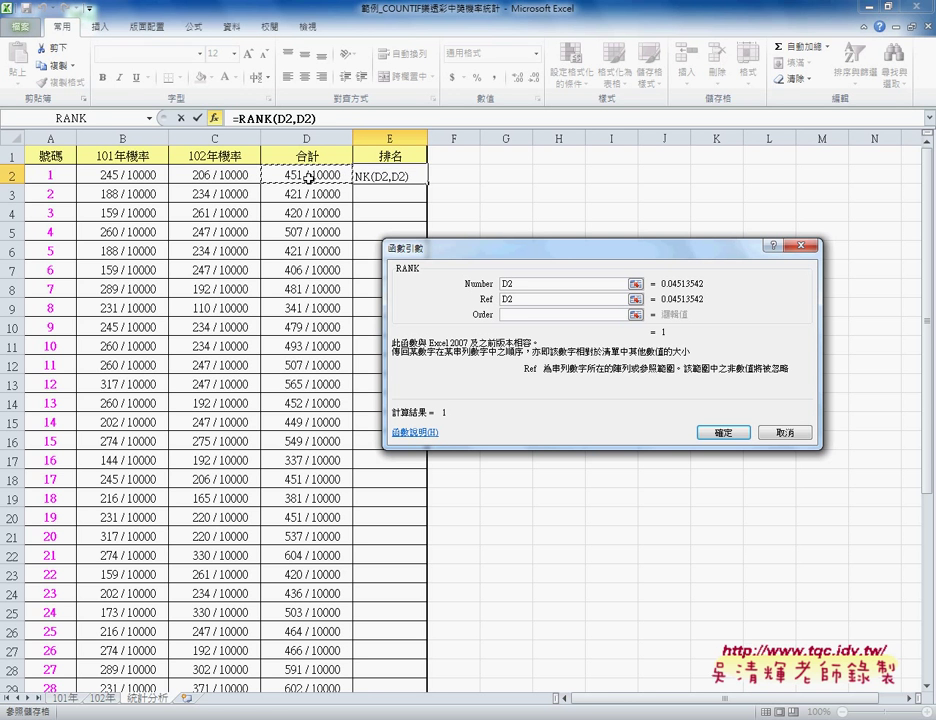
{"action": "key", "text": "ctrl+shift+Down"}
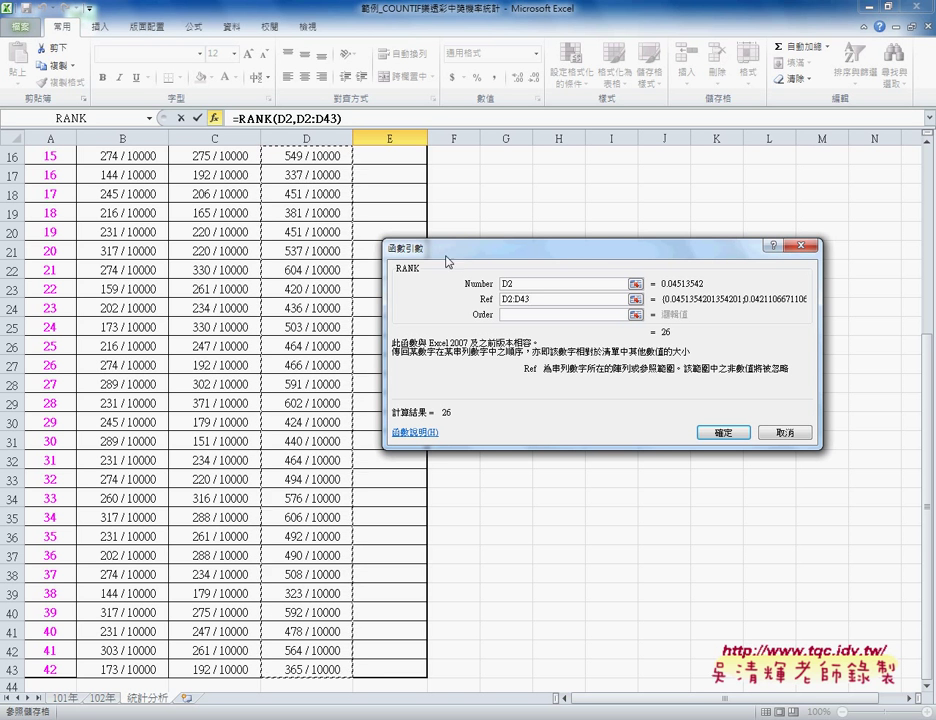
{"action": "left_click_drag", "start_coordinate": [532, 298], "coordinate": [492, 302]}
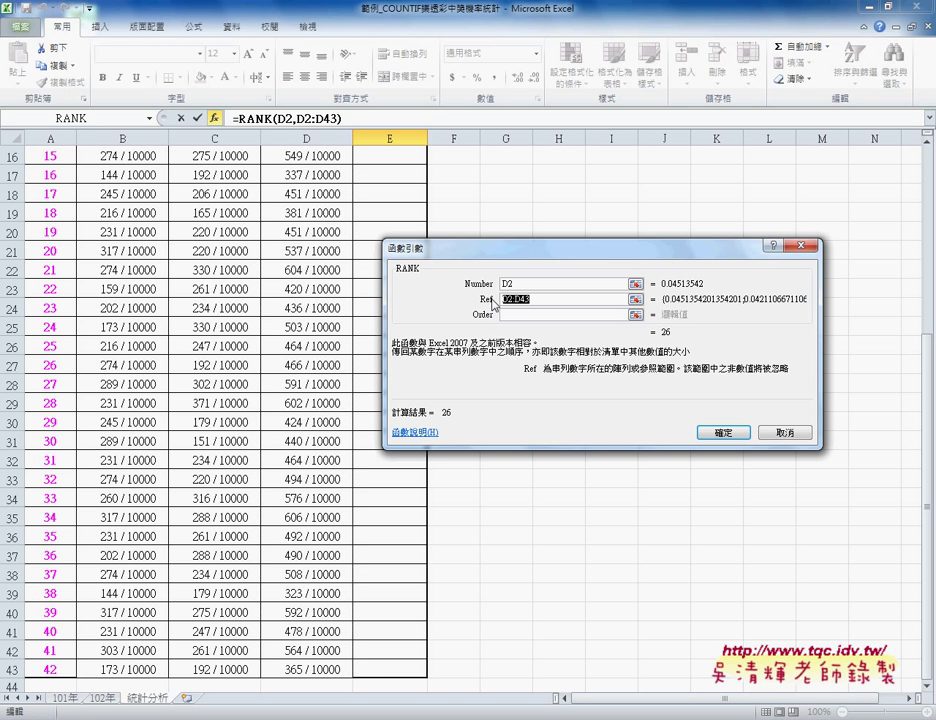
{"action": "key", "text": "F4"}
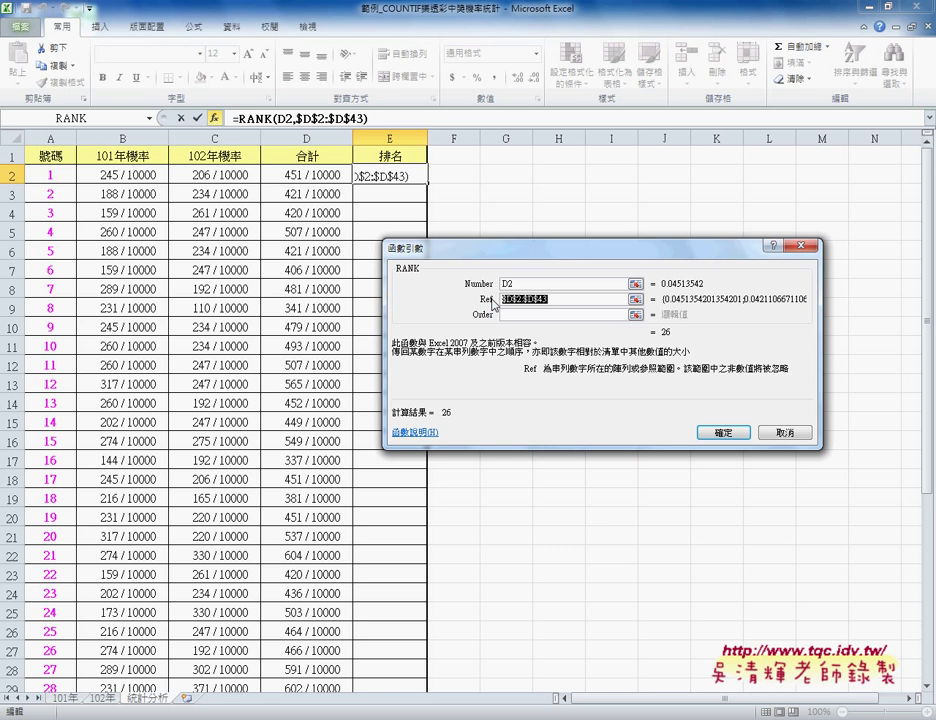
{"action": "key", "text": "Tab"}
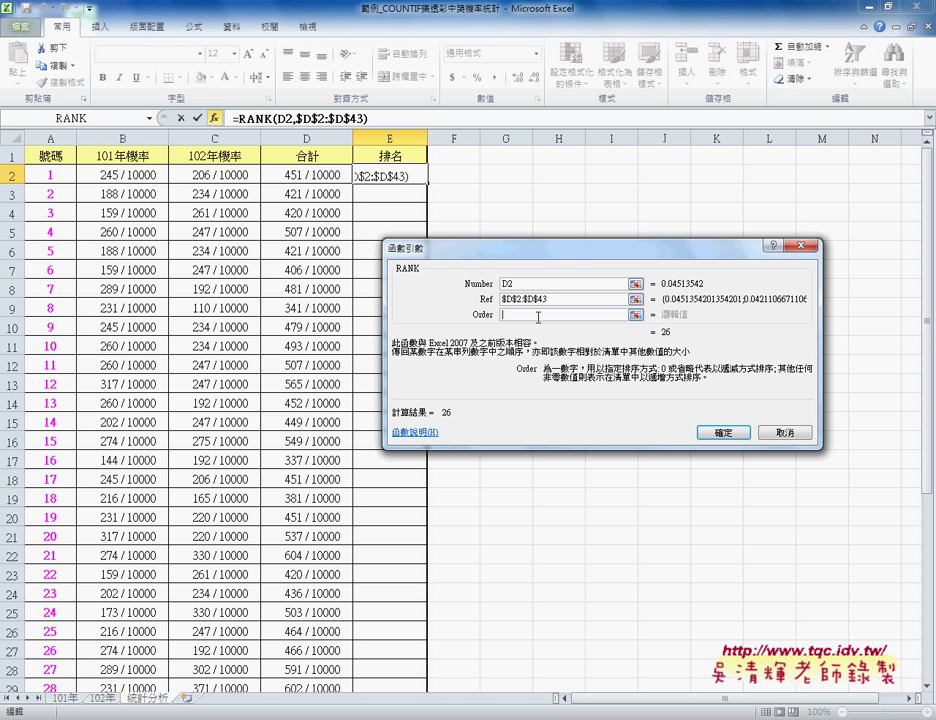
{"action": "left_click", "coordinate": [721, 433]}
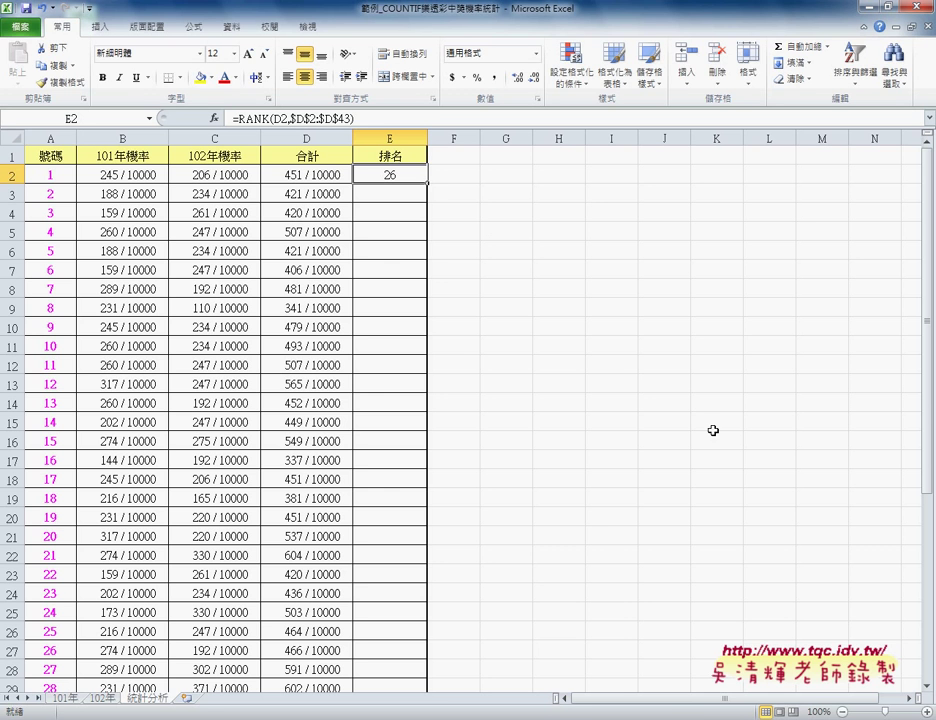
Fill the RANK formula from E2 down through E43.
{"action": "double_click", "coordinate": [429, 184]}
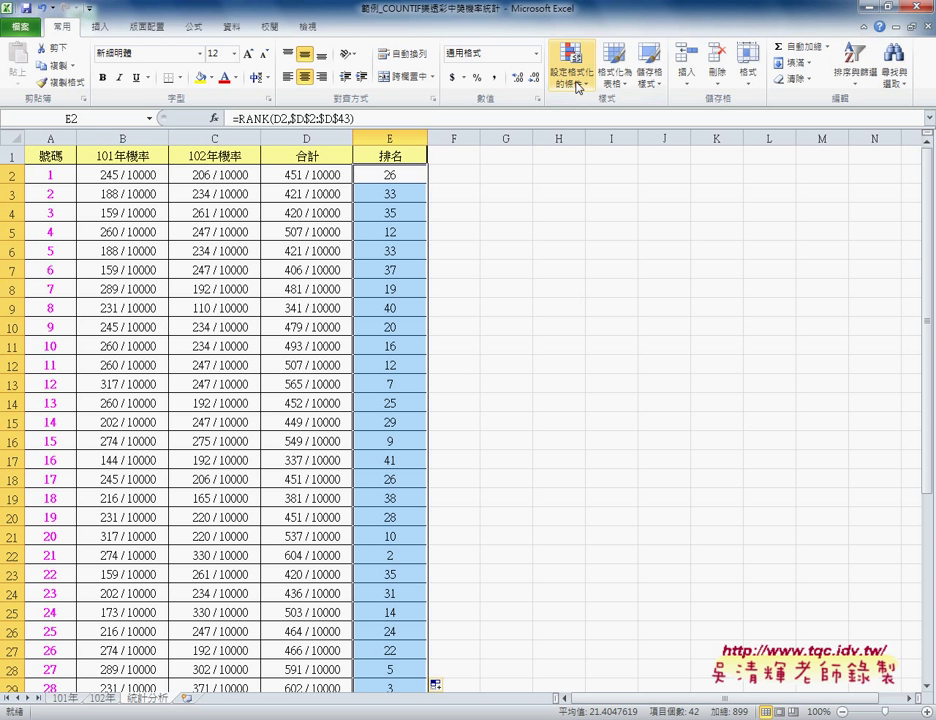
Create a new formula-based conditional formatting rule with the condition =E2<=7.
{"action": "left_click", "coordinate": [568, 87]}
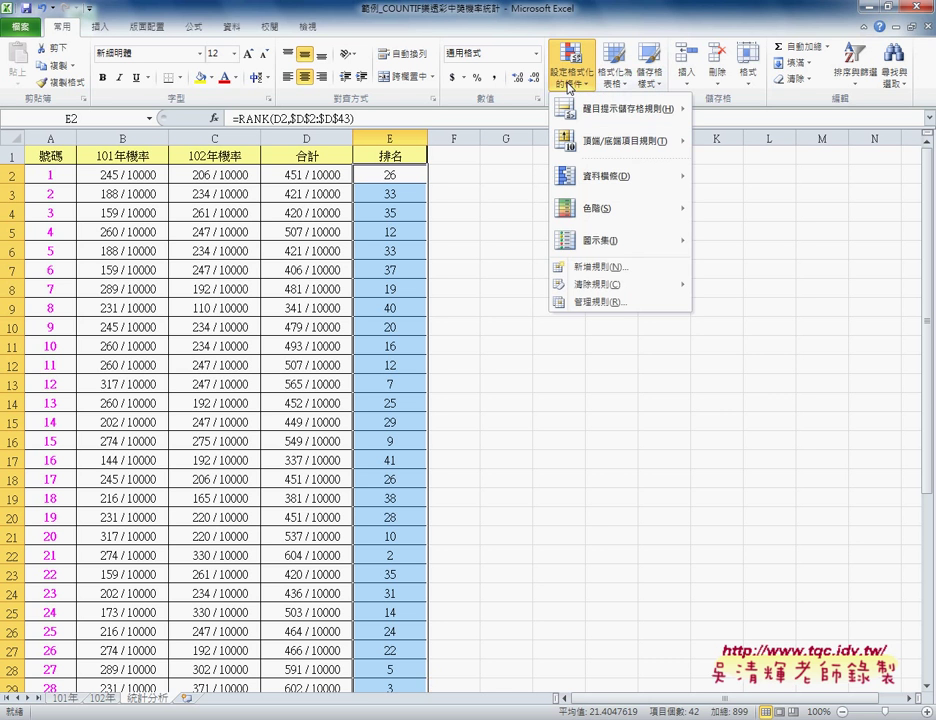
{"action": "left_click", "coordinate": [595, 268]}
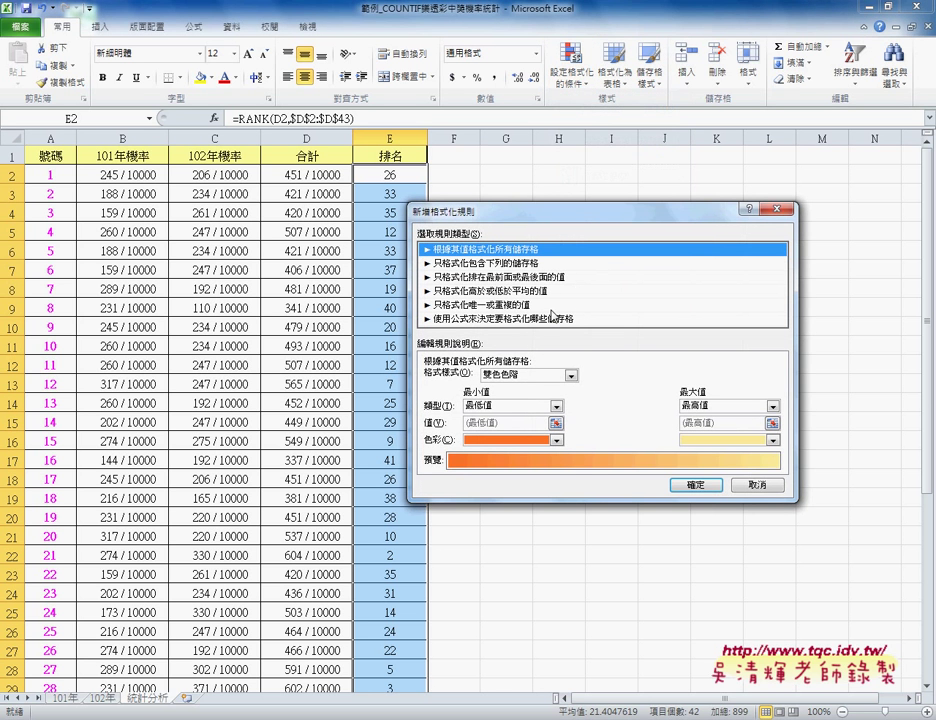
{"action": "left_click", "coordinate": [505, 318]}
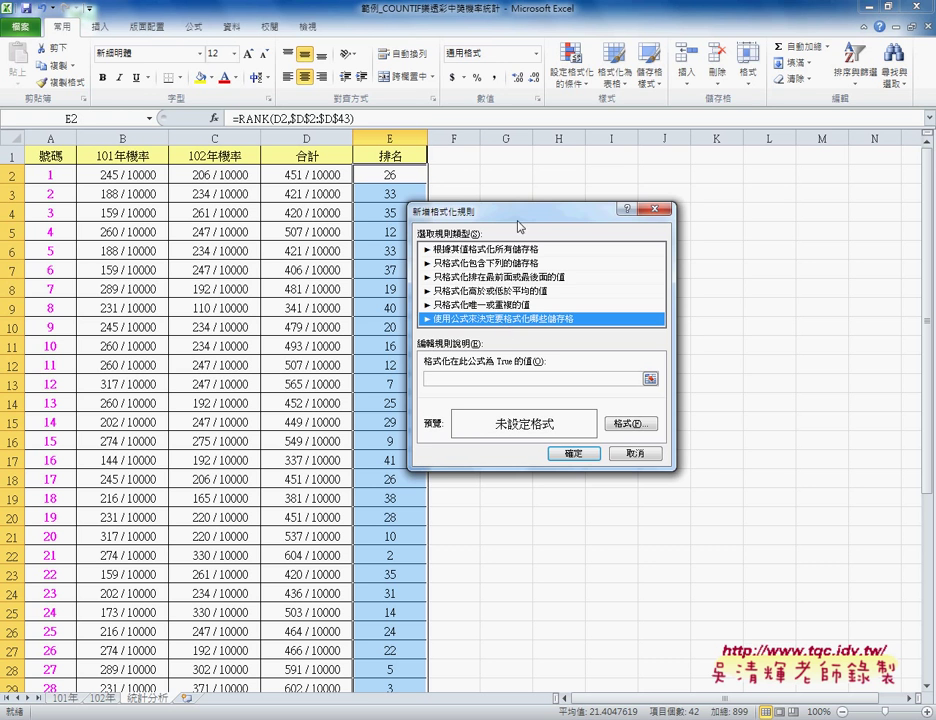
{"action": "left_click_drag", "start_coordinate": [530, 216], "coordinate": [628, 210]}
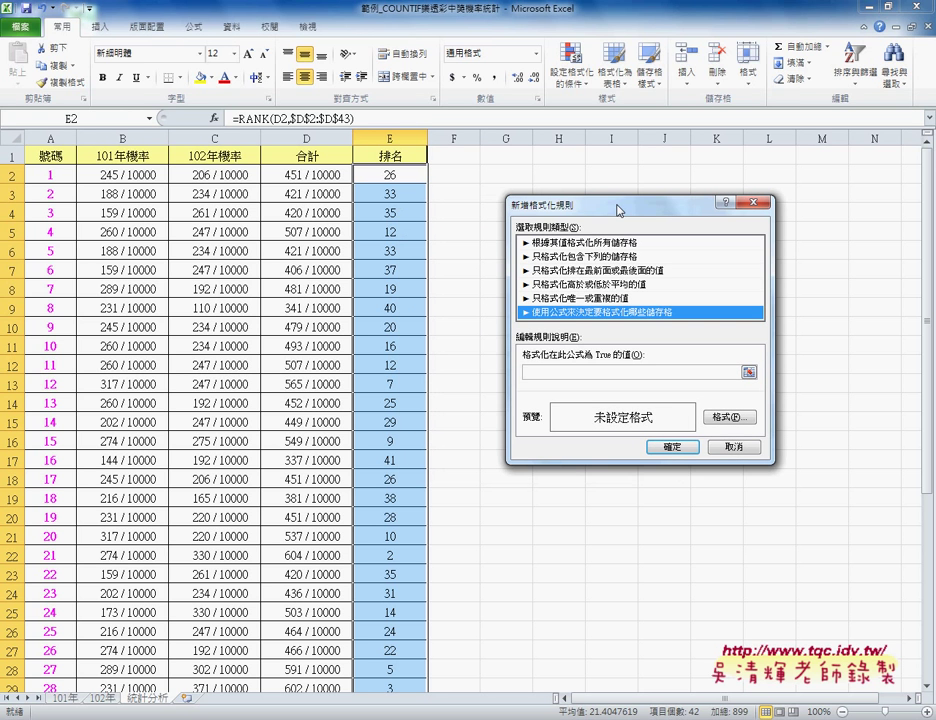
{"action": "left_click", "coordinate": [547, 373]}
{"action": "type", "text": "="}
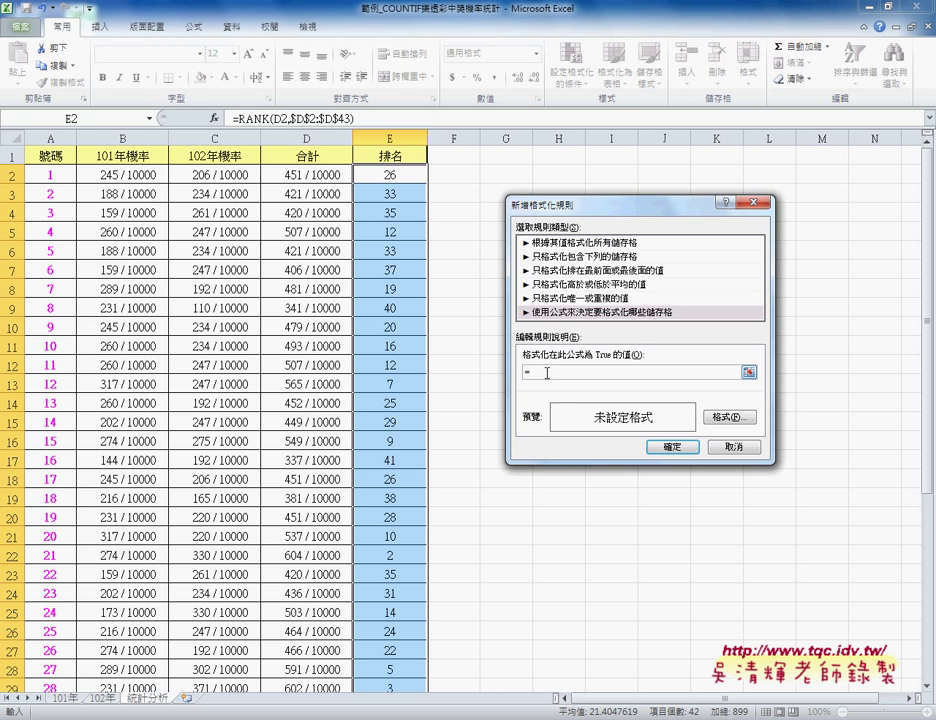
{"action": "type", "text": "E"}
{"action": "type", "text": "2"}
{"action": "type", "text": "<"}
{"action": "type", "text": "="}
{"action": "type", "text": "7"}
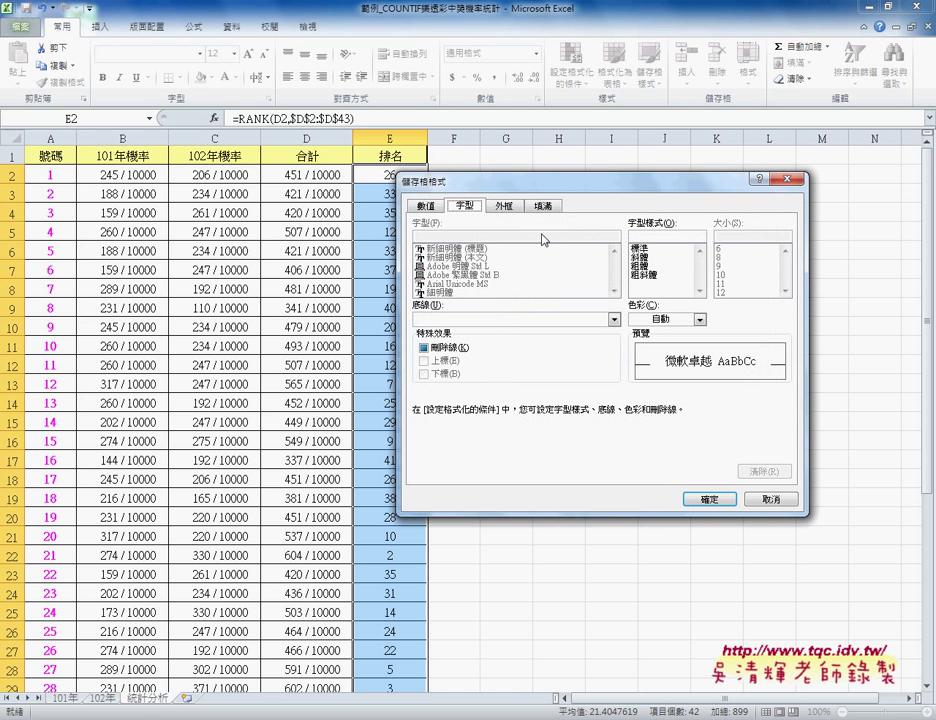
Give the =E2<=7 rule red font and yellow fill, and apply it.
{"action": "left_click", "coordinate": [700, 319]}
{"action": "left_click", "coordinate": [648, 447]}
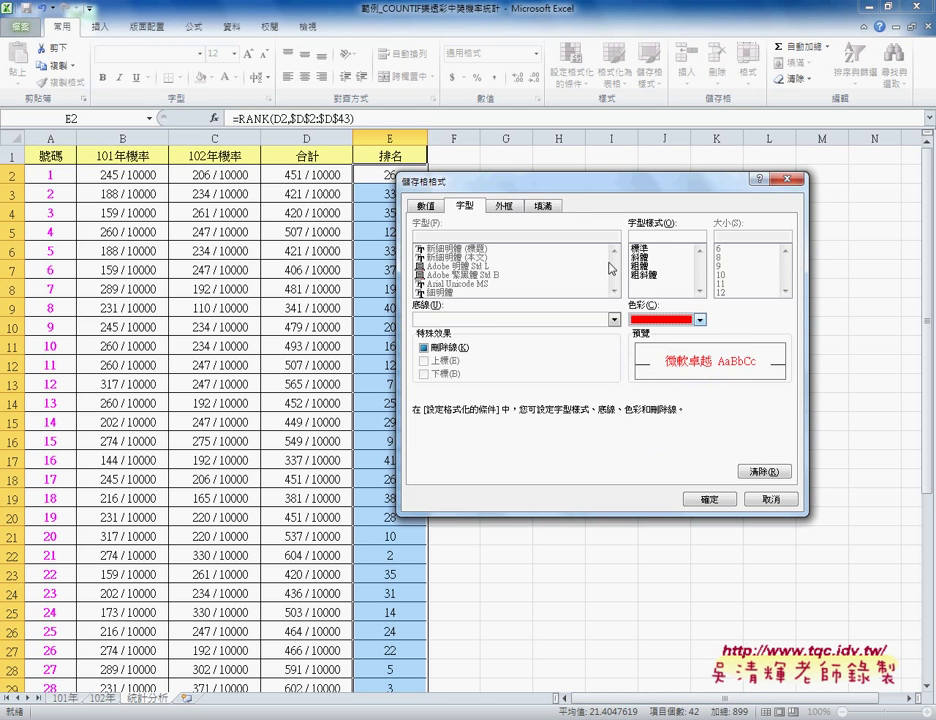
{"action": "left_click", "coordinate": [546, 206]}
{"action": "left_click", "coordinate": [465, 348]}
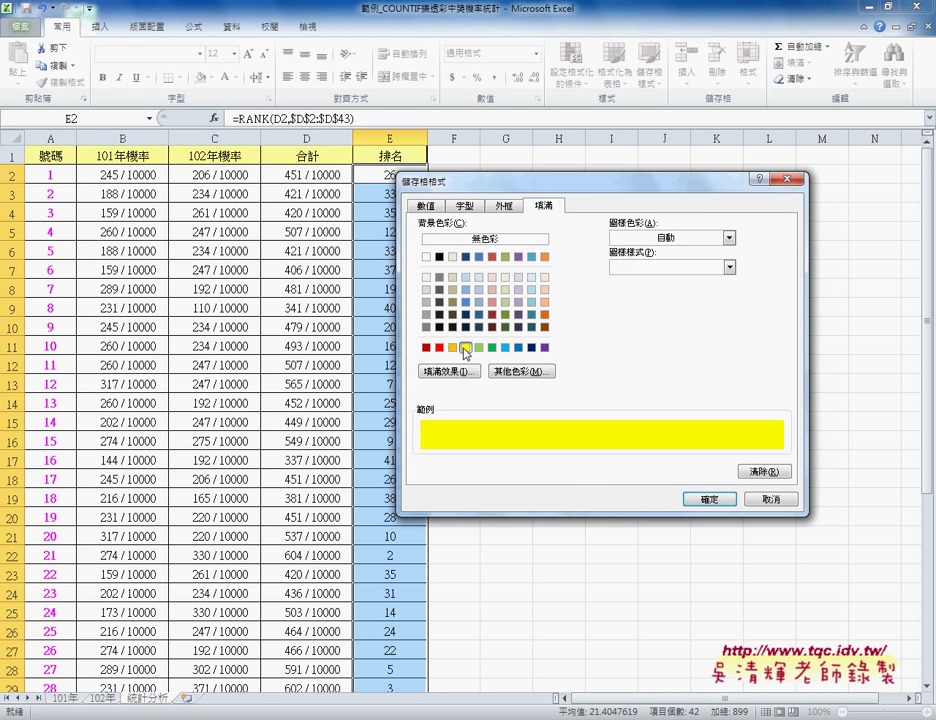
{"action": "left_click", "coordinate": [465, 205]}
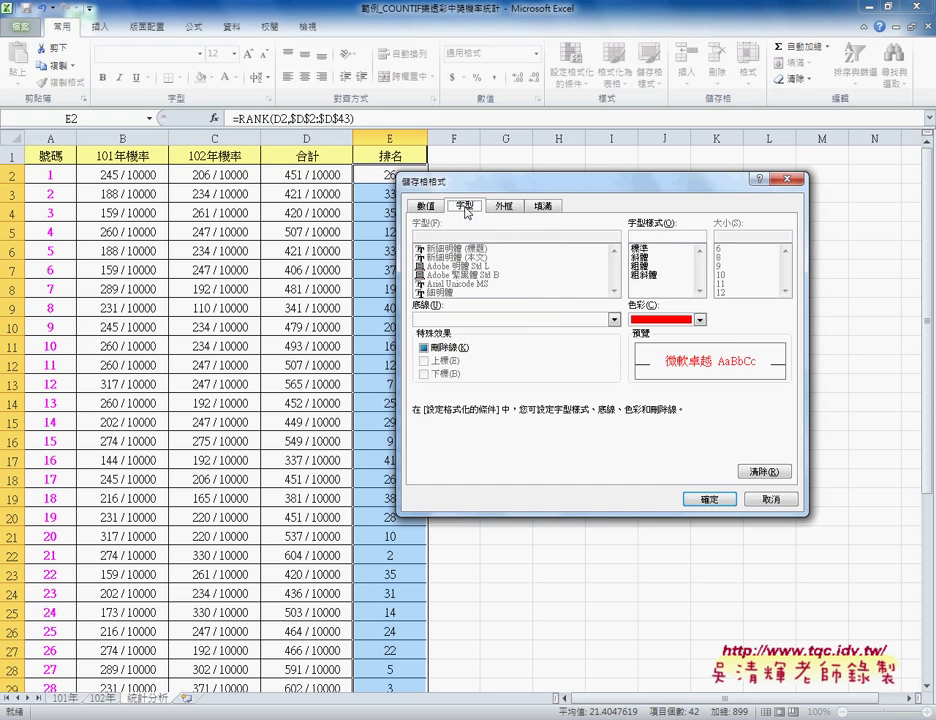
{"action": "left_click", "coordinate": [723, 503]}
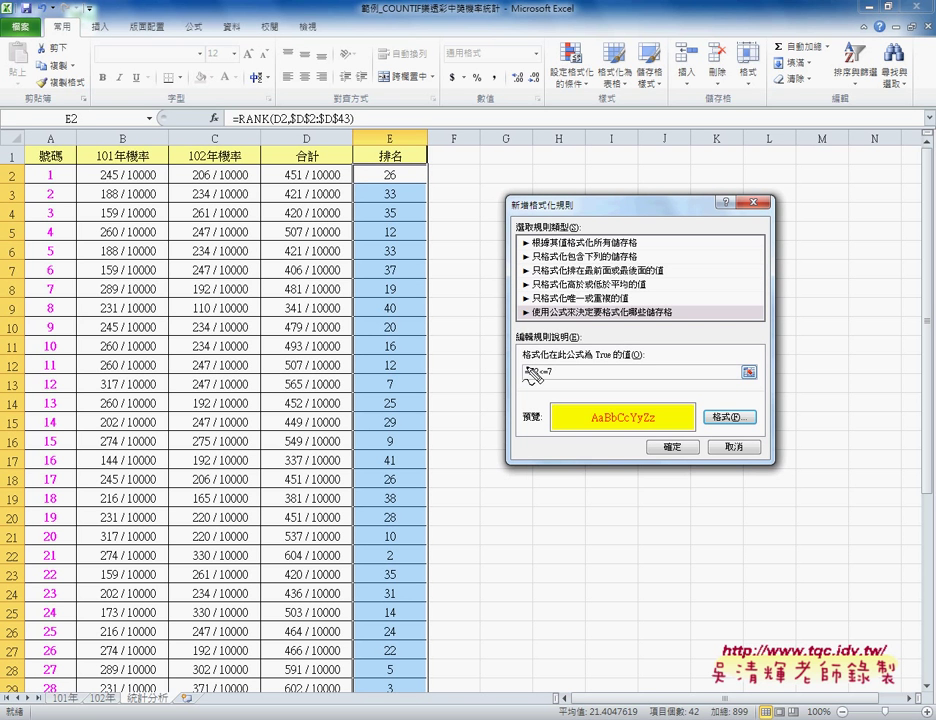
{"action": "left_click_drag", "start_coordinate": [530, 372], "coordinate": [577, 388]}
{"action": "left_click", "coordinate": [680, 448]}
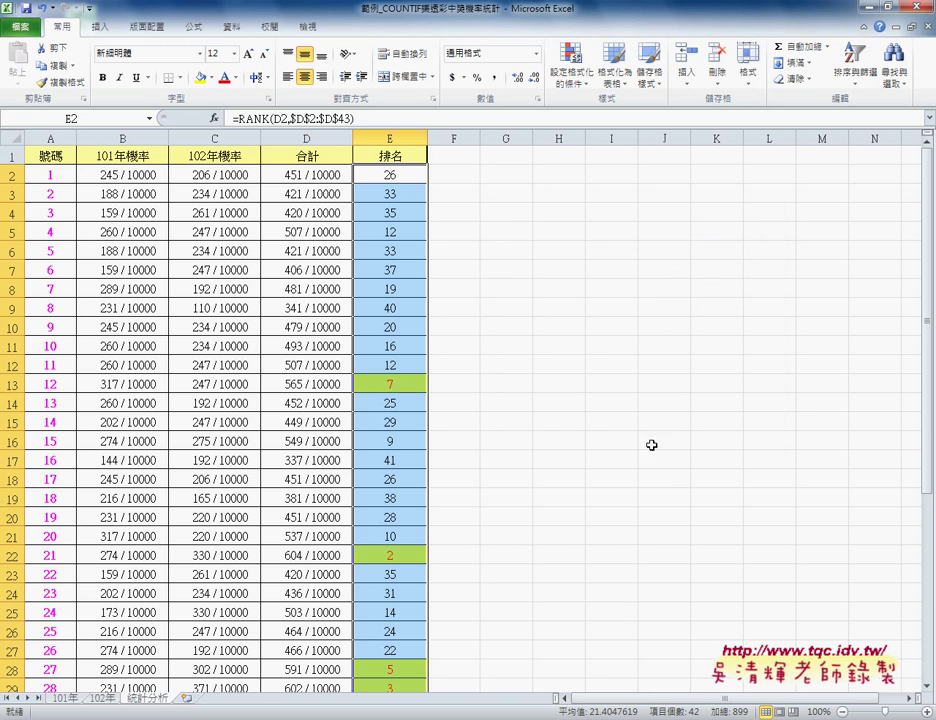
{"action": "left_click", "coordinate": [505, 440]}
{"action": "scroll", "coordinate": [684, 441], "scroll_direction": "down", "scroll_amount": 3}
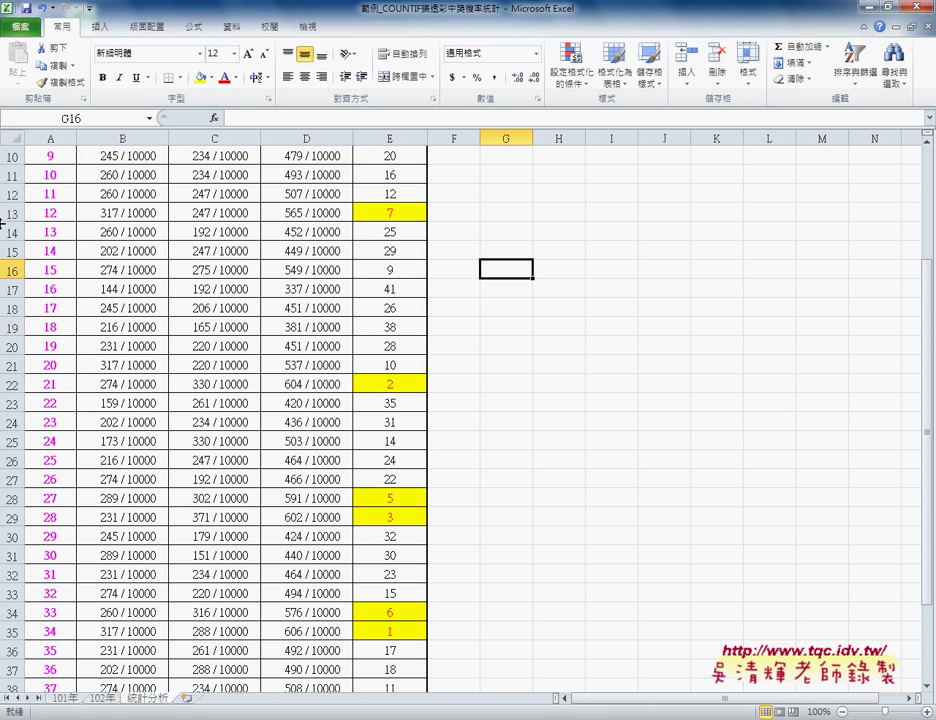
{"action": "left_click", "coordinate": [46, 213]}
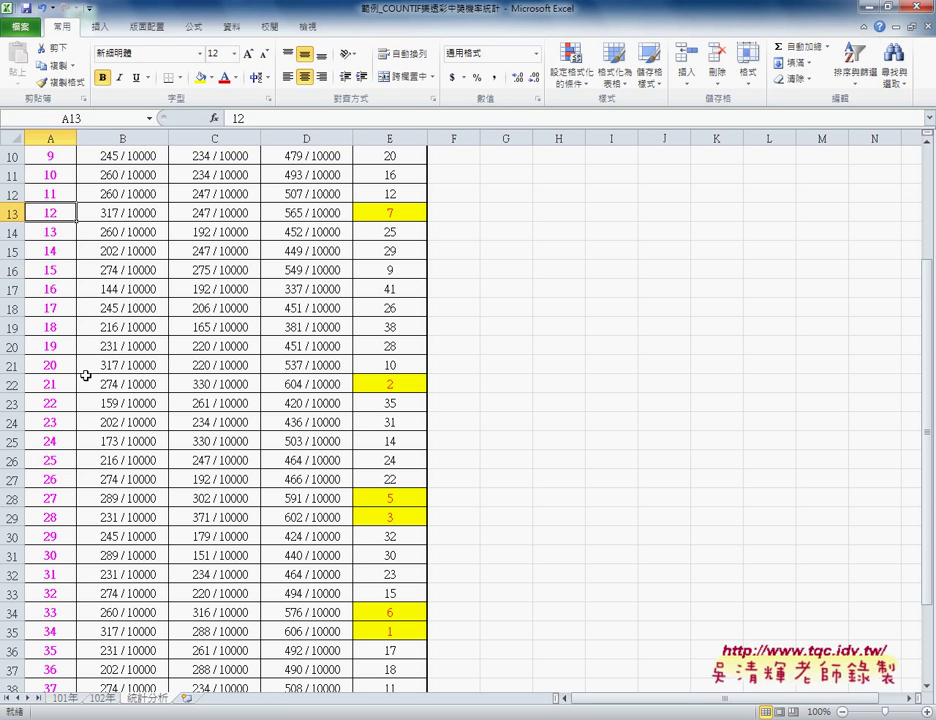
{"action": "left_click", "coordinate": [55, 385]}
{"action": "left_click", "coordinate": [52, 214]}
{"action": "left_click", "coordinate": [55, 385]}
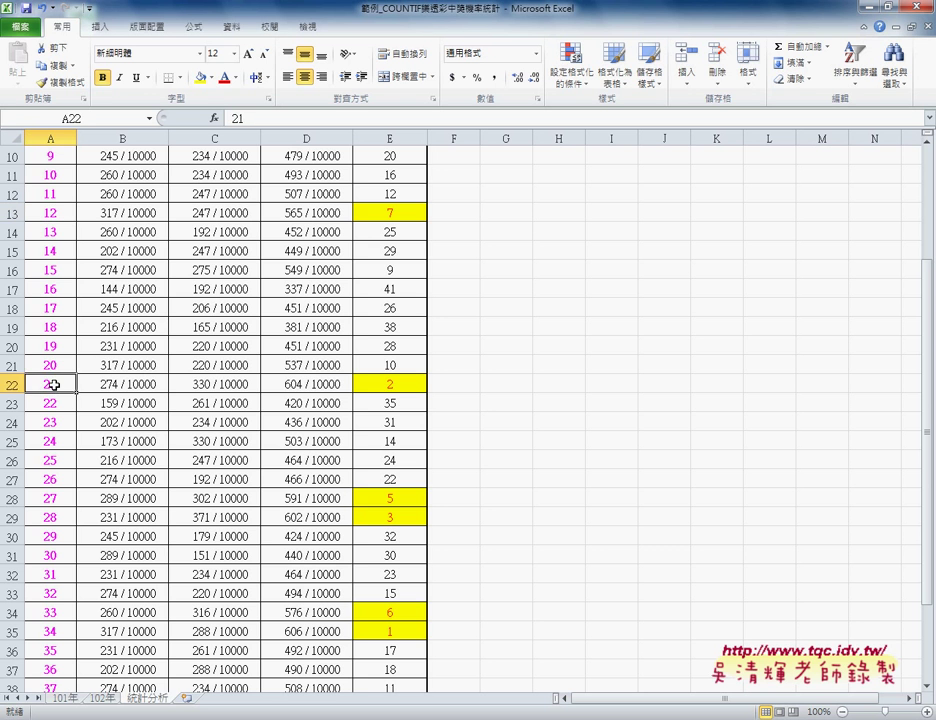
{"action": "left_click", "coordinate": [56, 497]}
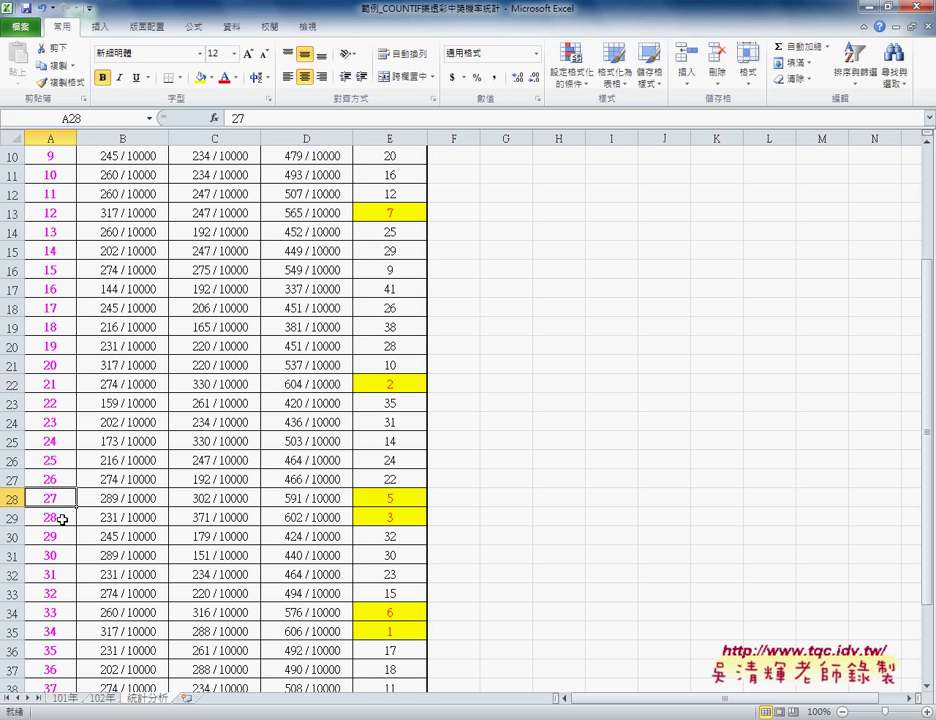
{"action": "left_click", "coordinate": [66, 517]}
{"action": "scroll", "coordinate": [66, 517], "scroll_direction": "down", "scroll_amount": 2}
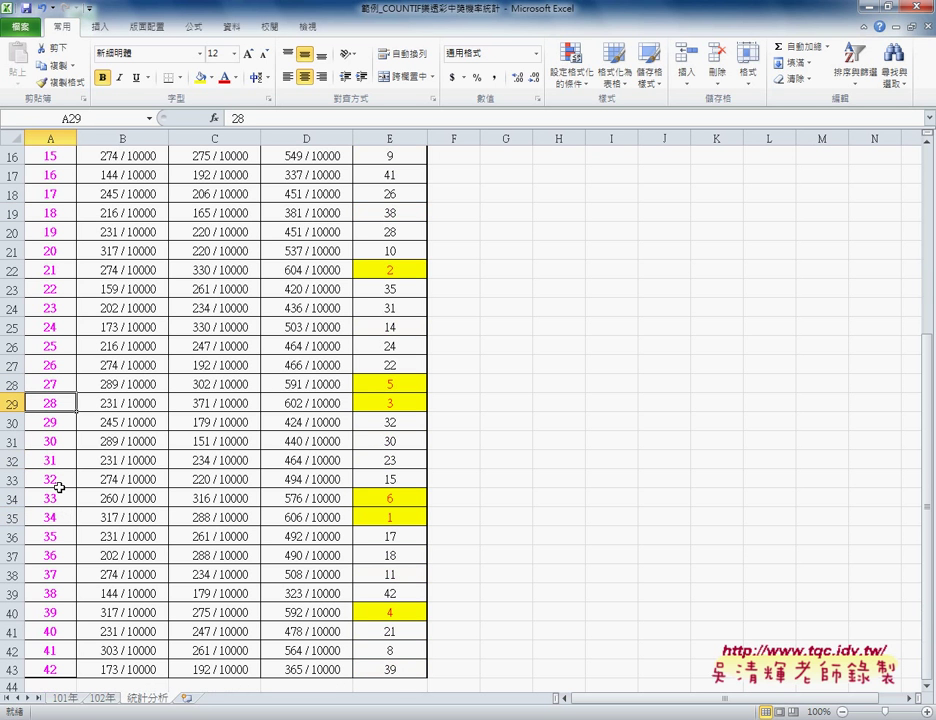
{"action": "left_click", "coordinate": [61, 496]}
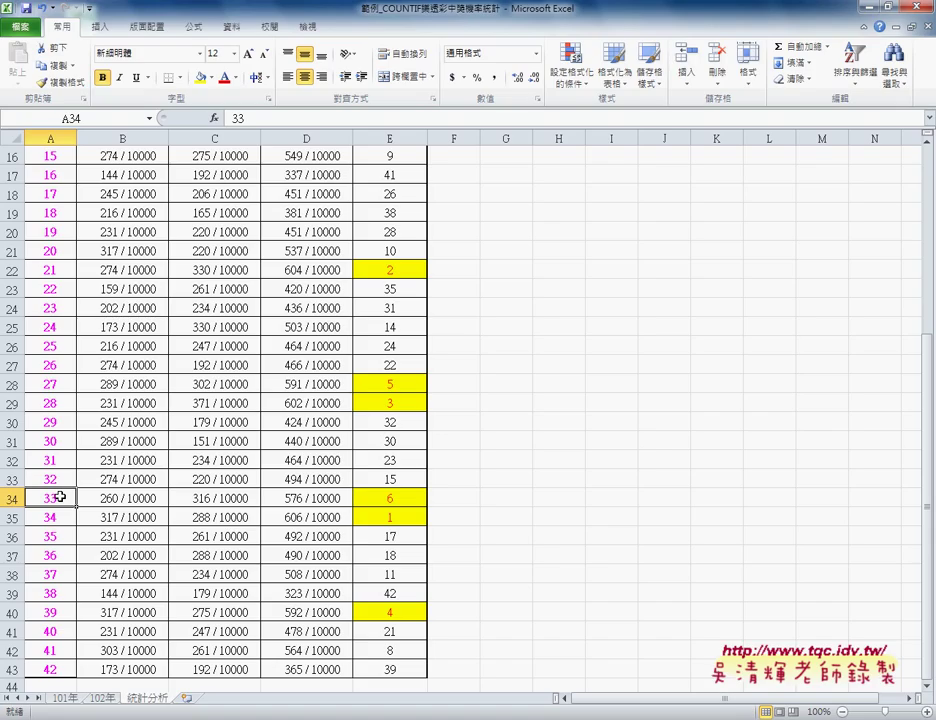